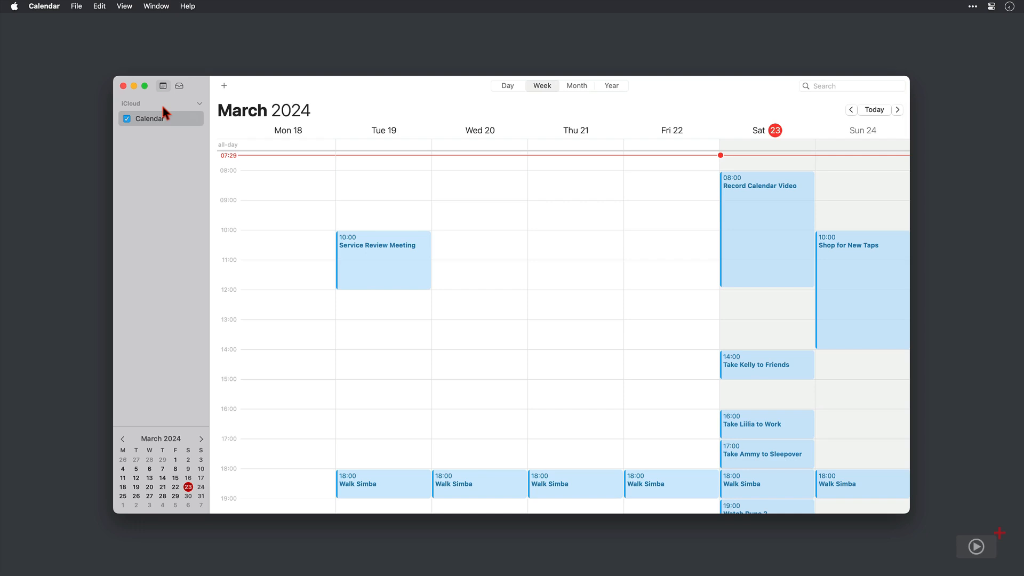
Begin adding a Microsoft Exchange account from Add Account and continue to its sign-in form
click(40, 7)
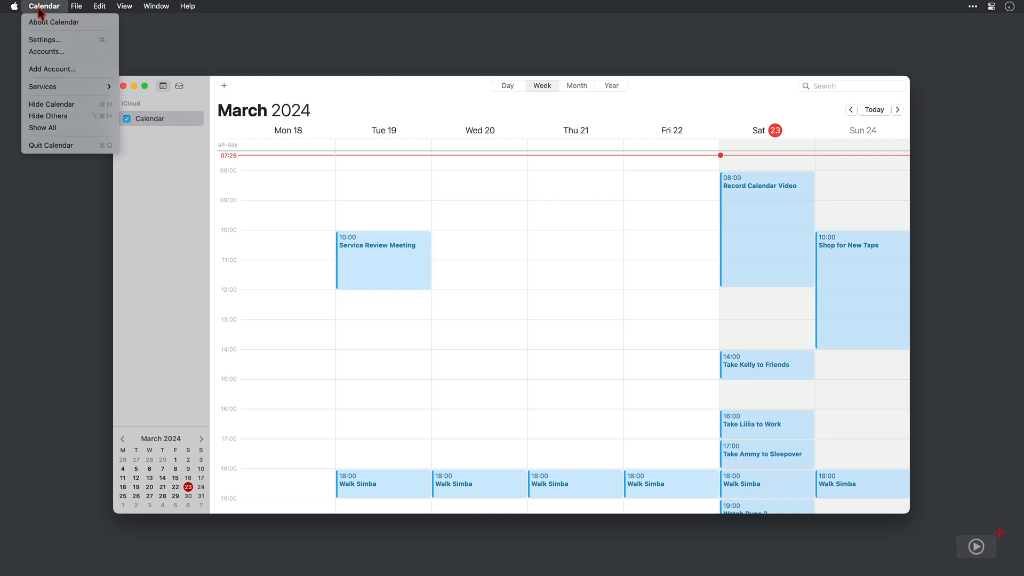
click(49, 70)
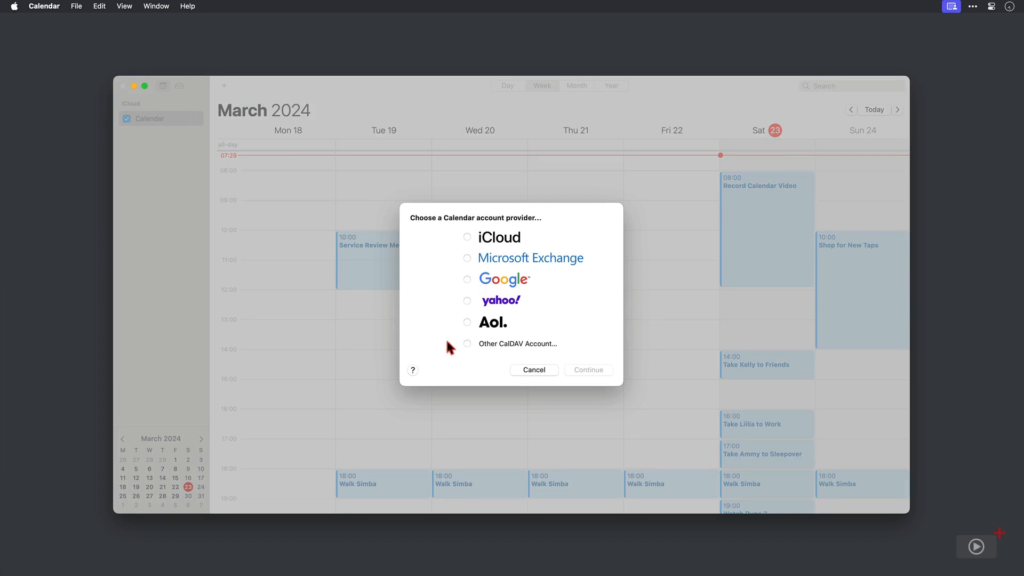
click(467, 259)
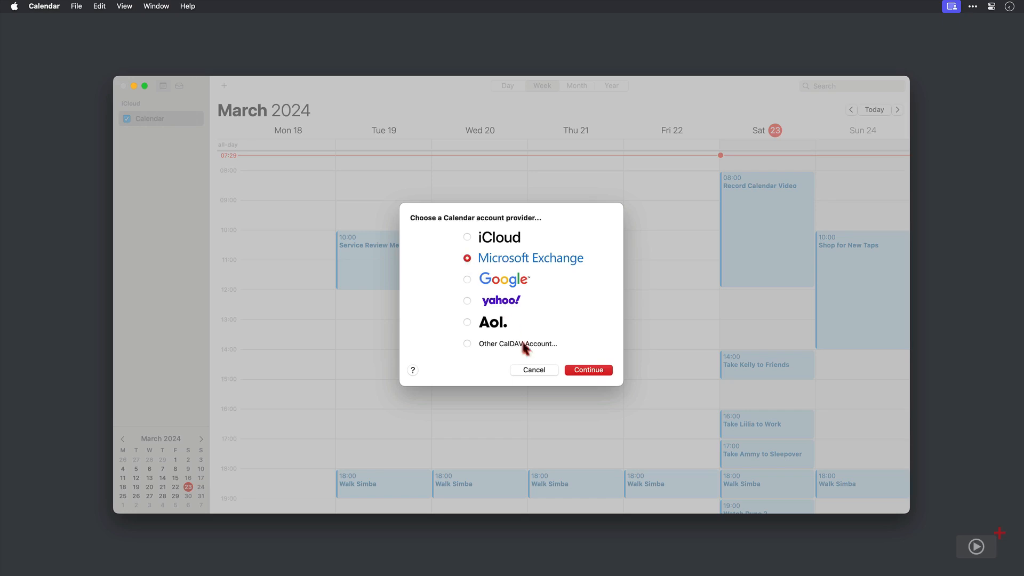
click(588, 371)
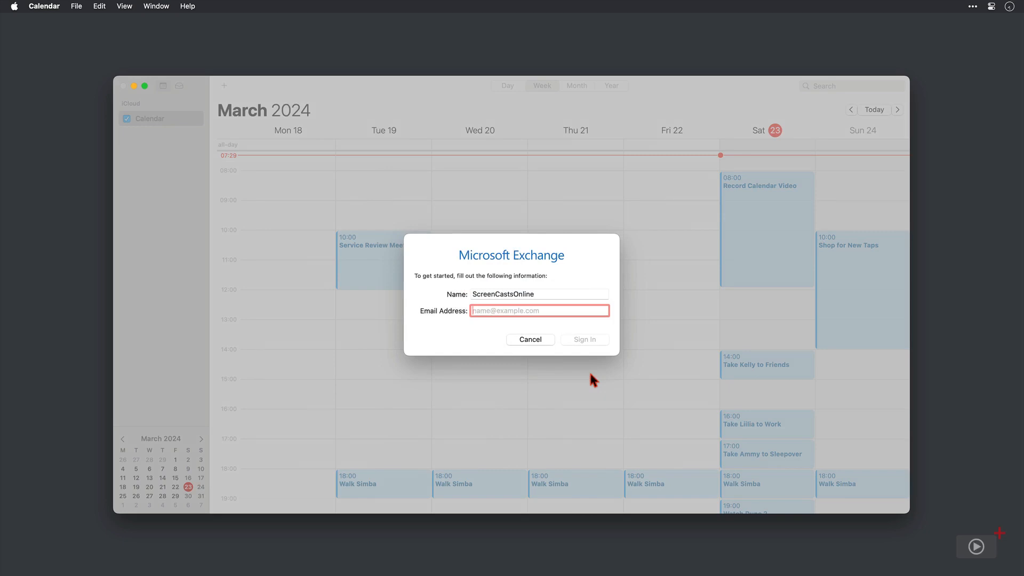
Name the Exchange account MyProductiveMac, enter the account's e-mail address, and submit
double_click(520, 294)
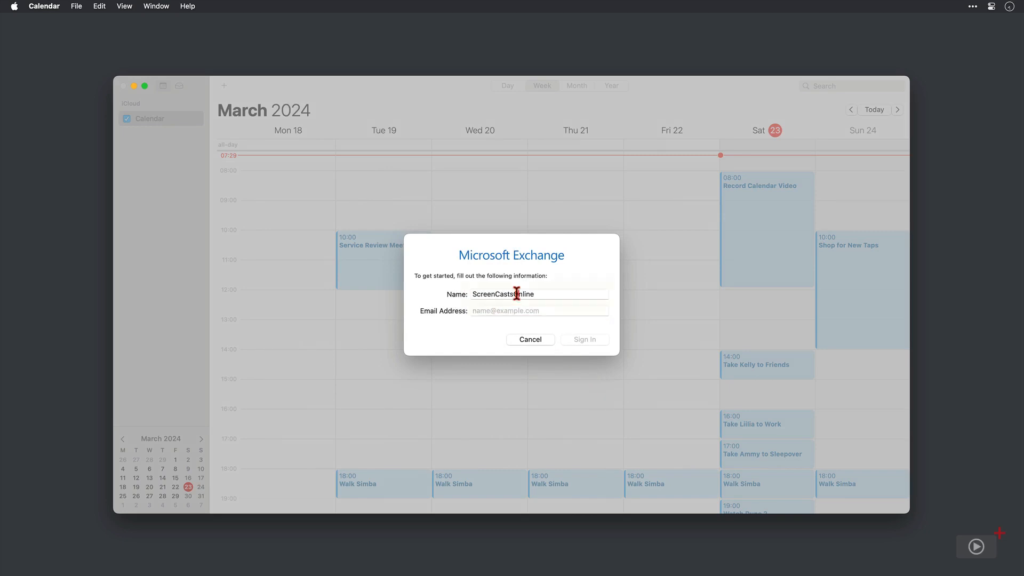
text(MyProdu)
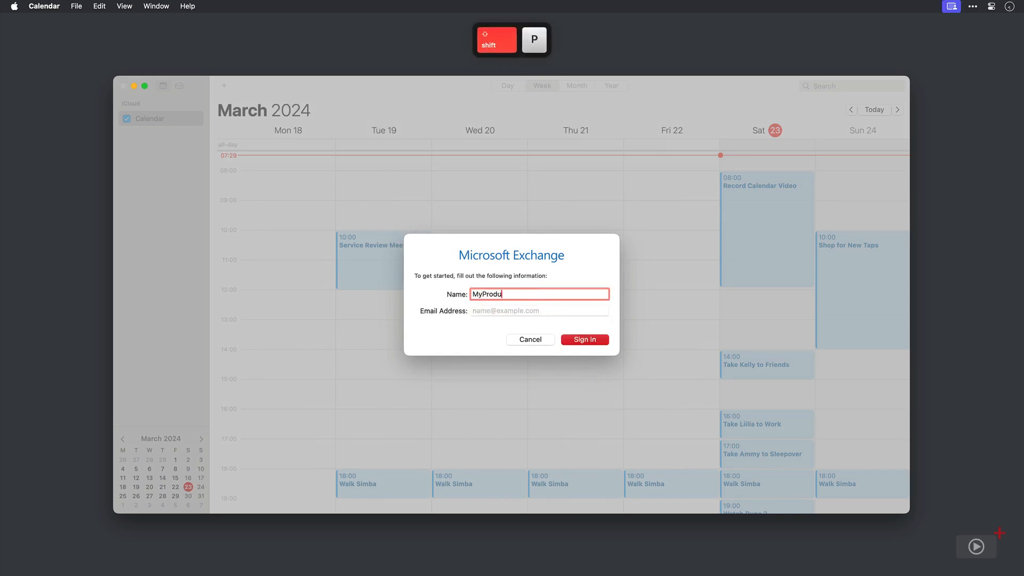
text(ctiveMac)
key(Tab)
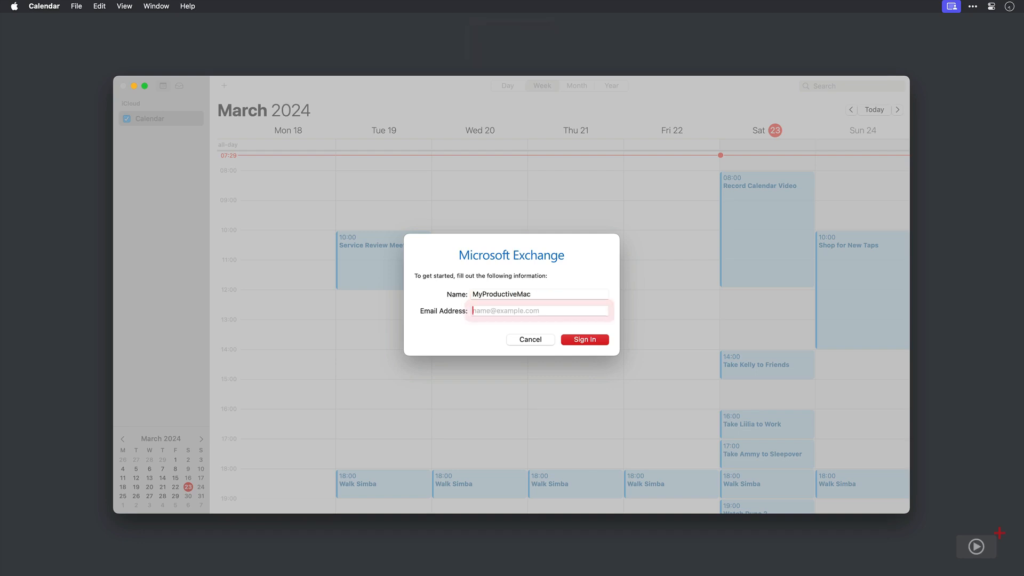
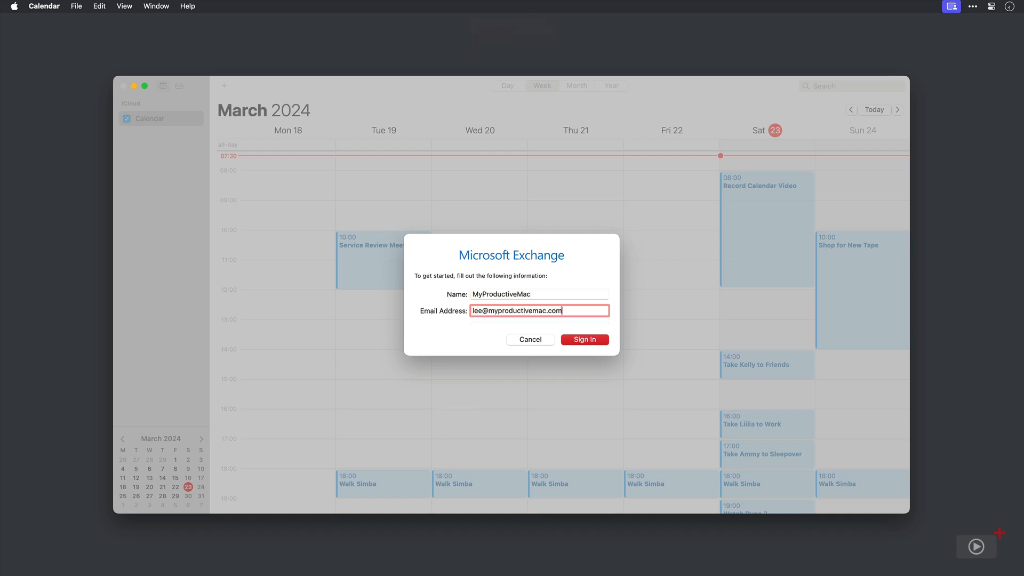
key(Return)
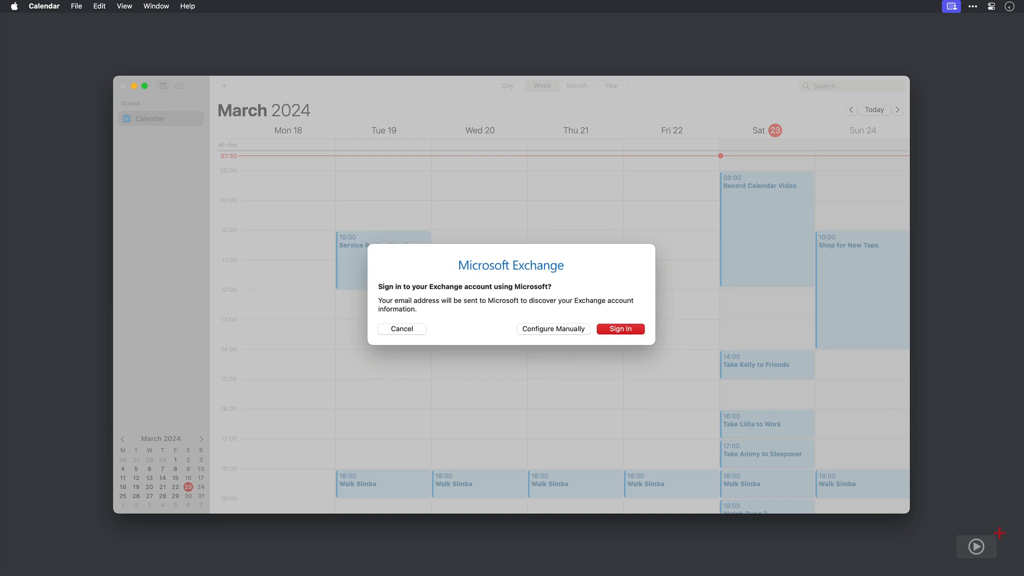
Sign in with Microsoft and add the account syncing only Calendars, with Mail, Contacts, Reminders and Notes off
click(612, 329)
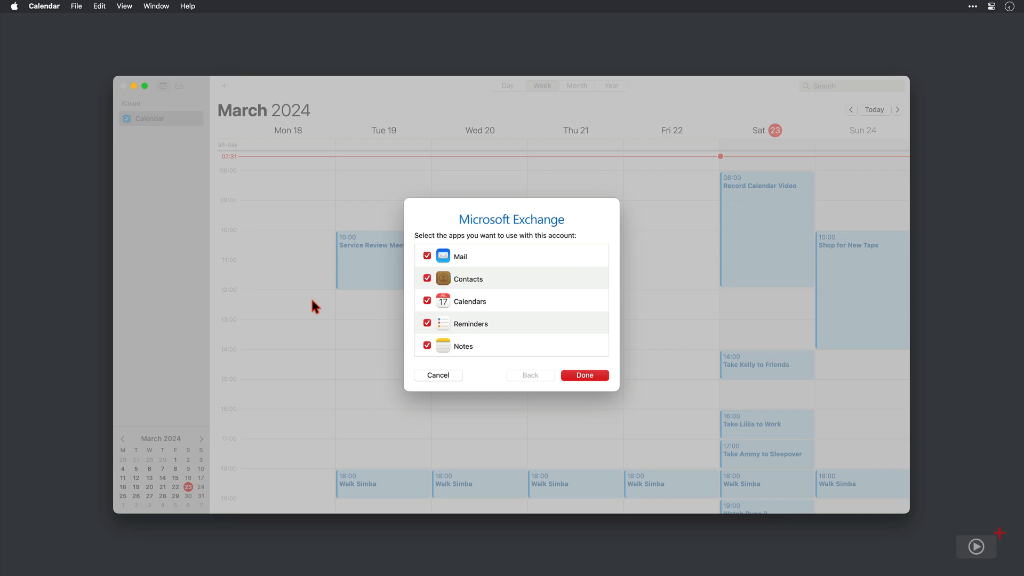
click(427, 256)
click(426, 278)
click(427, 322)
click(426, 345)
click(594, 375)
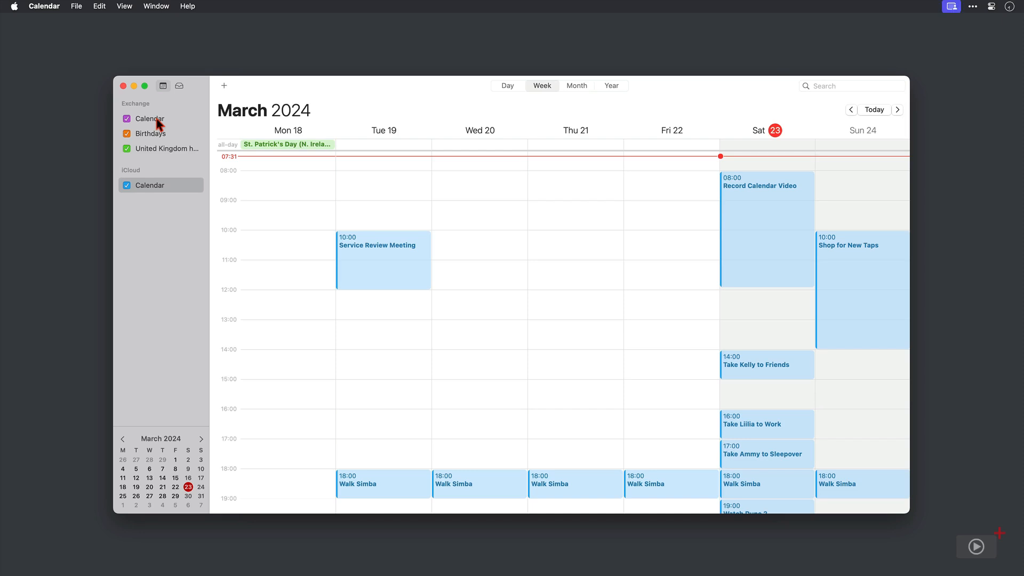
Switch the United Kingdom holidays calendar off and back on in the sidebar
click(127, 148)
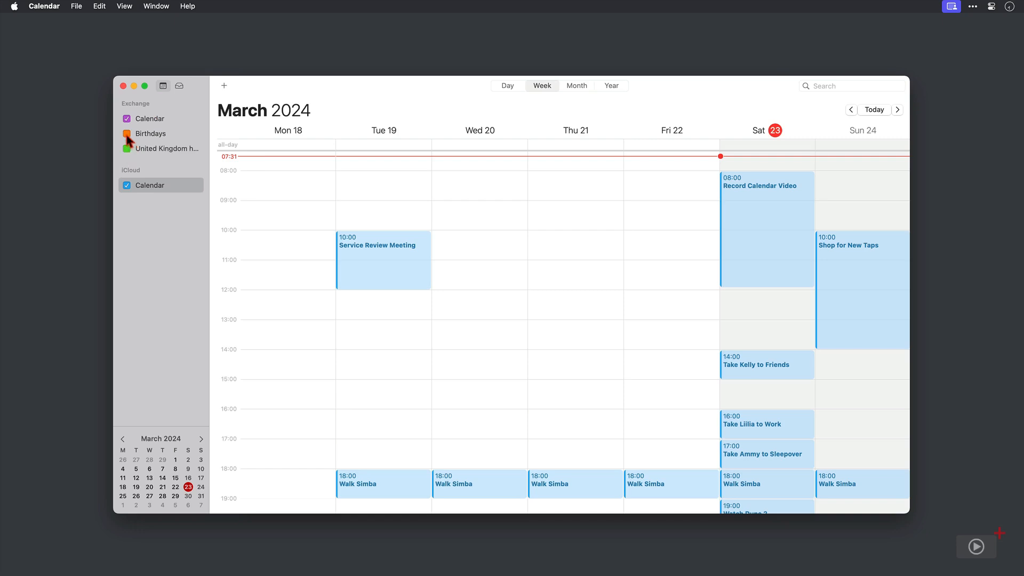
click(128, 149)
click(127, 149)
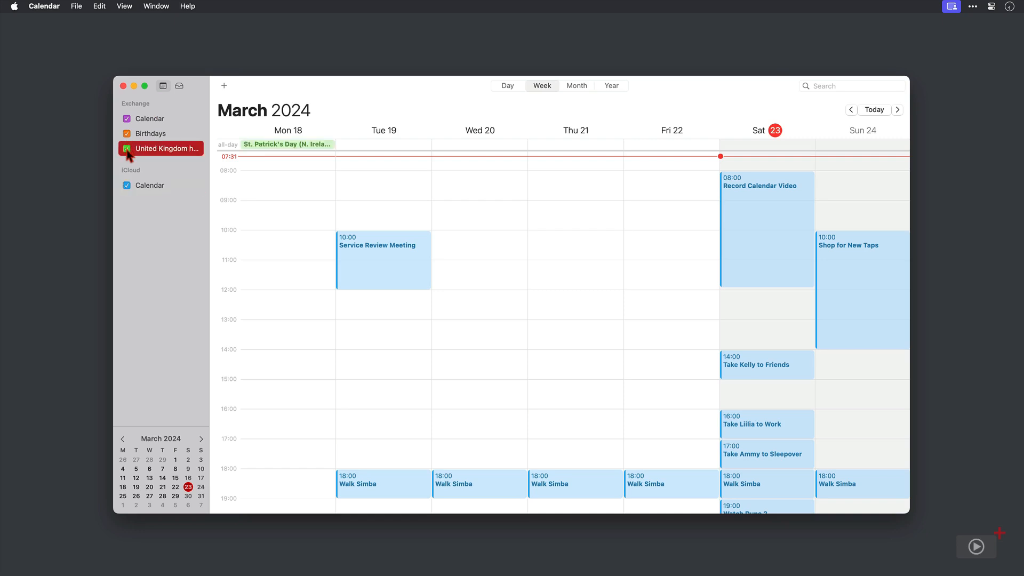
Open Internet Accounts from Calendar > Accounts and select the Exchange account
click(51, 6)
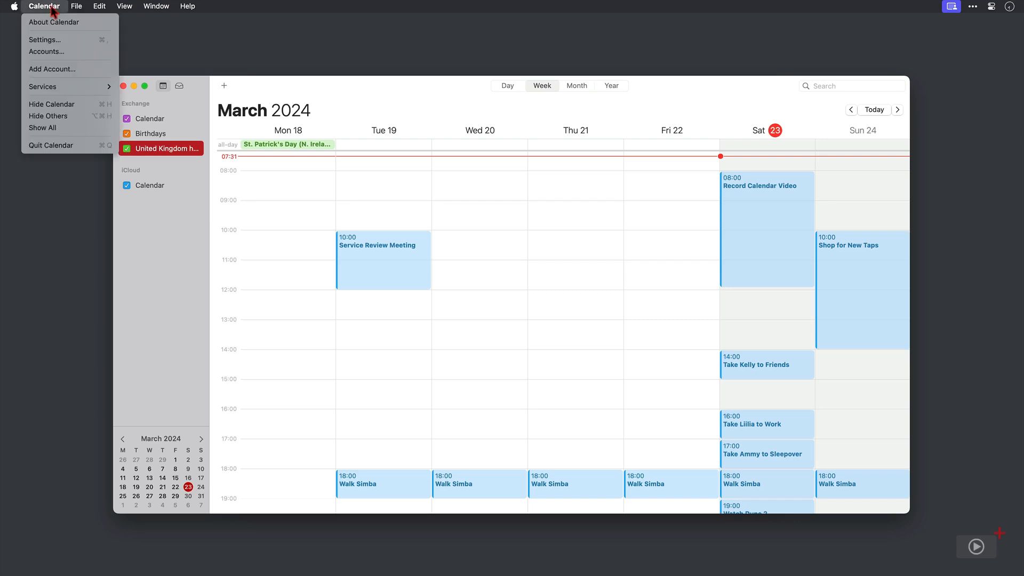
click(55, 55)
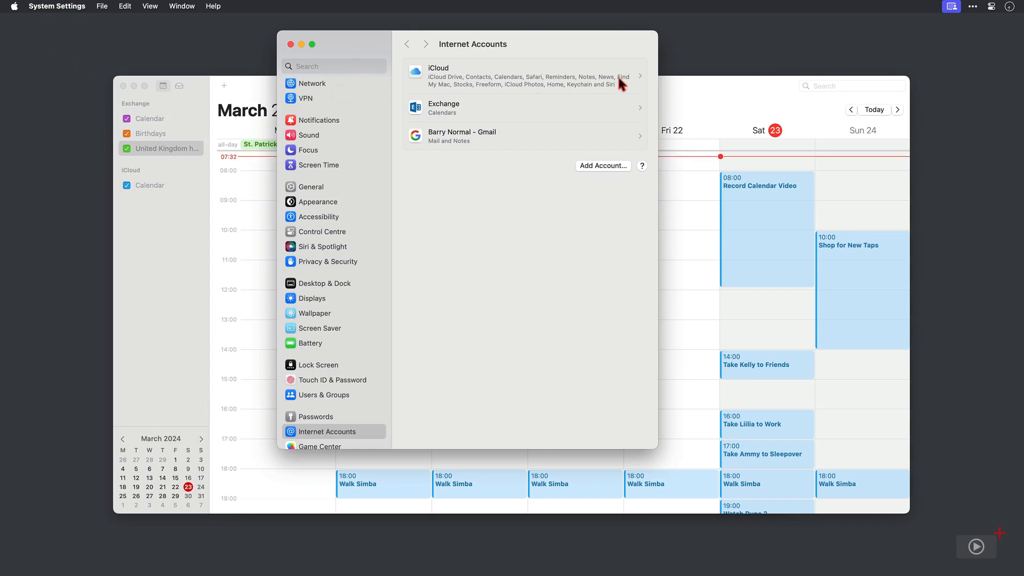
click(617, 105)
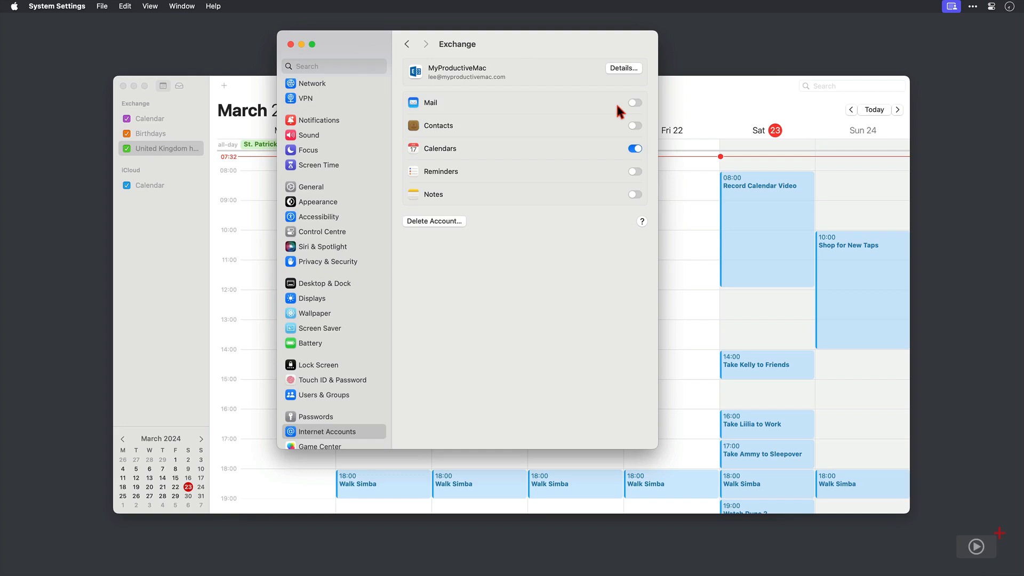
Replace the Exchange account's Details description with MPM-365
click(625, 68)
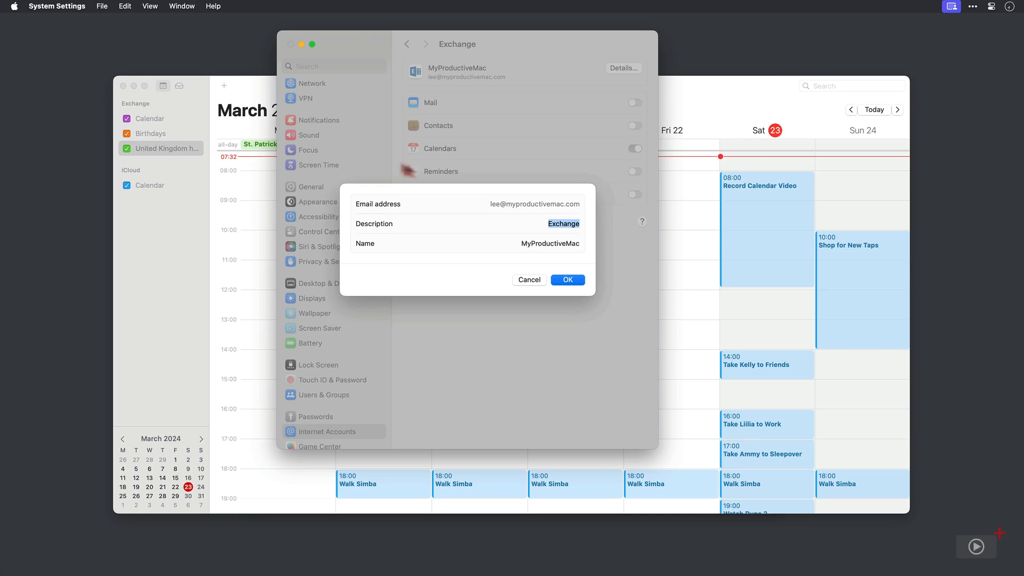
key(BackSpace)
text(MPM)
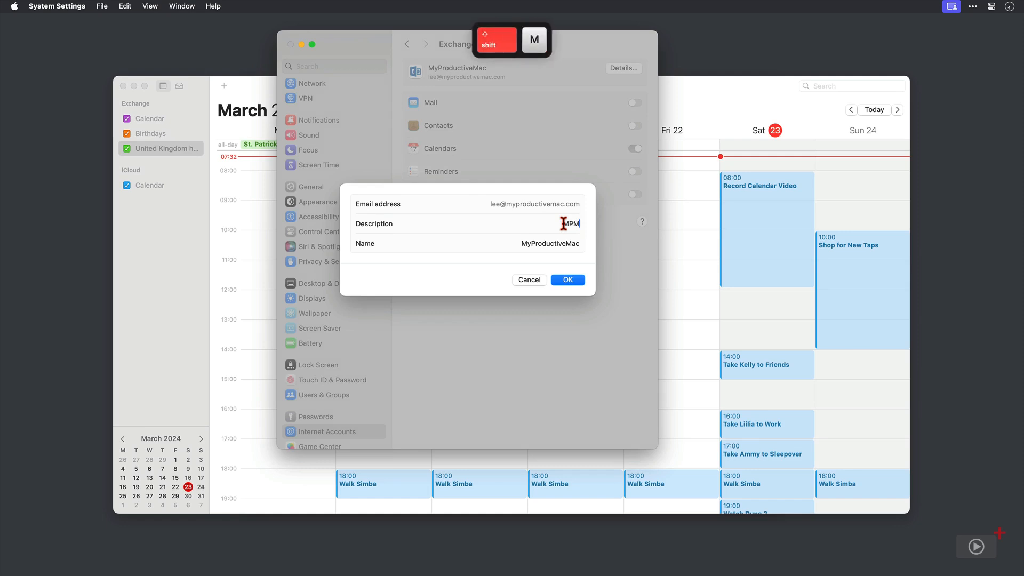
text(-365)
click(567, 284)
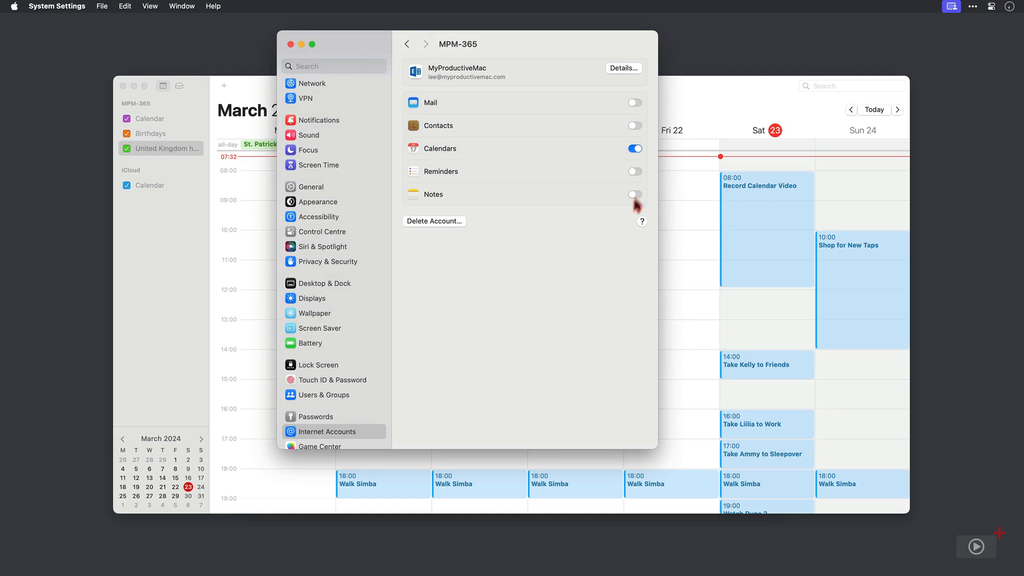
Cancel turning off Calendars for MPM-365 so sync stays on, then go back to Internet Accounts
click(635, 149)
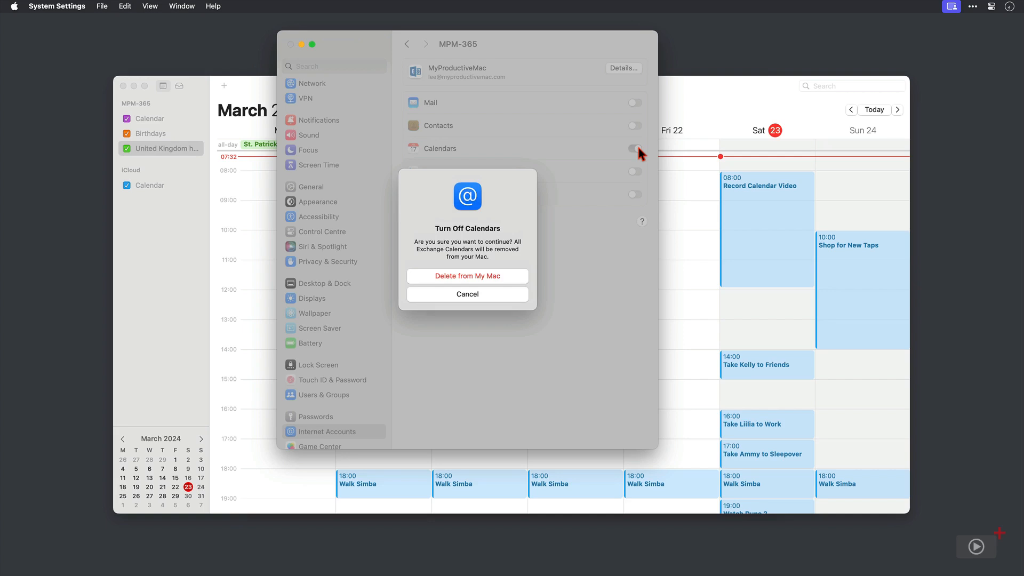
click(519, 295)
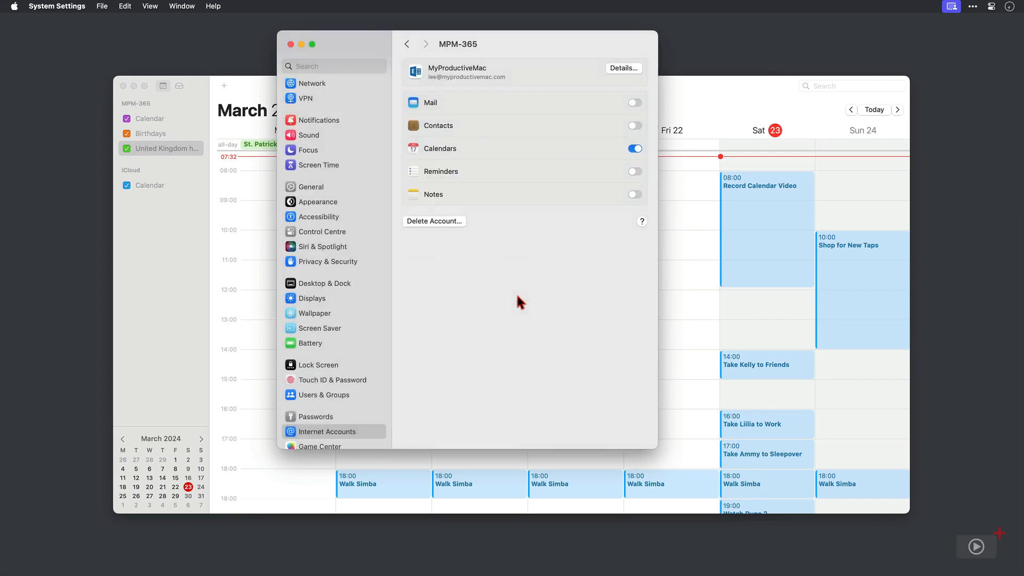
click(407, 45)
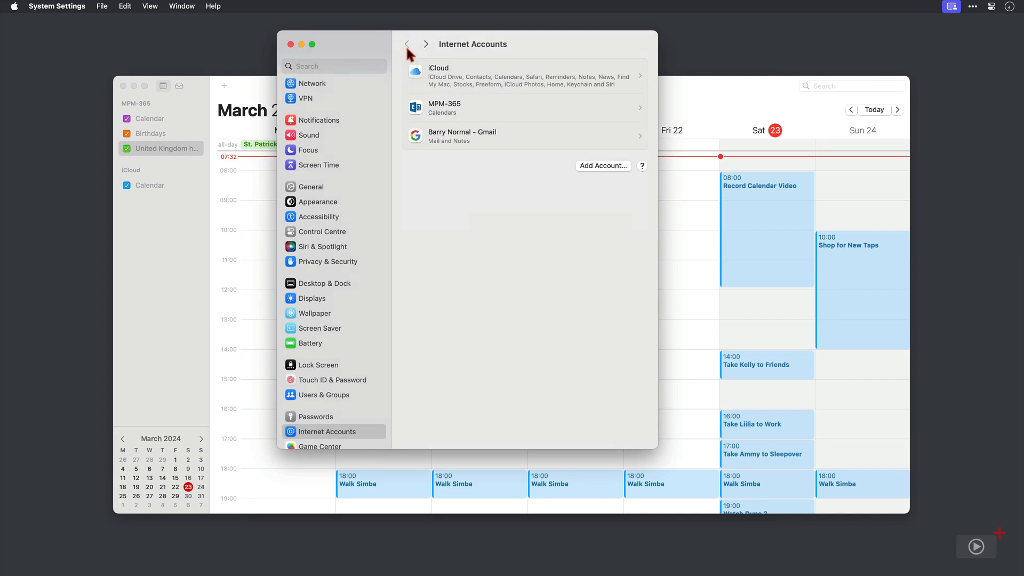
Enable Calendars sync for the Gmail account and close System Settings
click(617, 135)
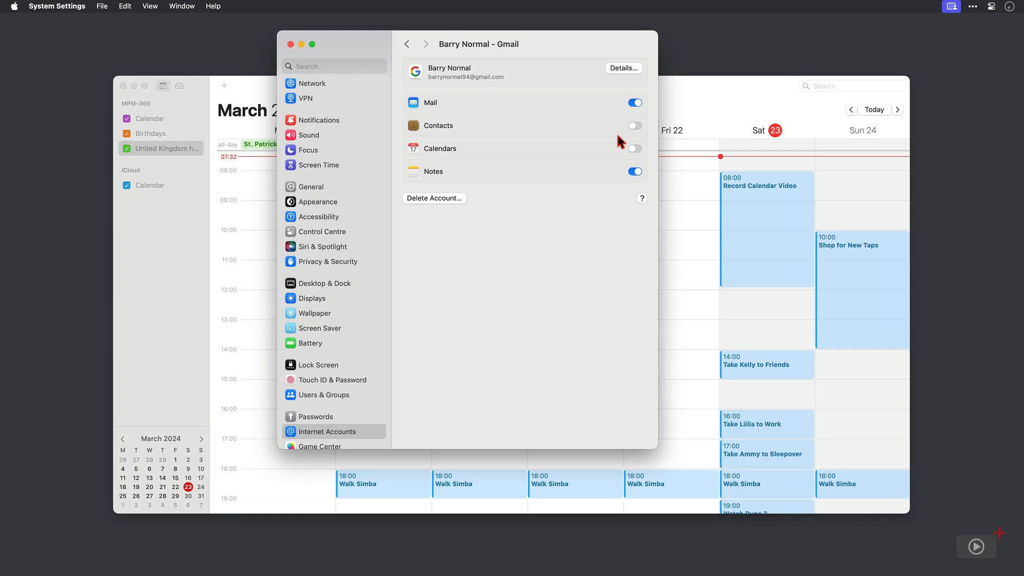
click(635, 149)
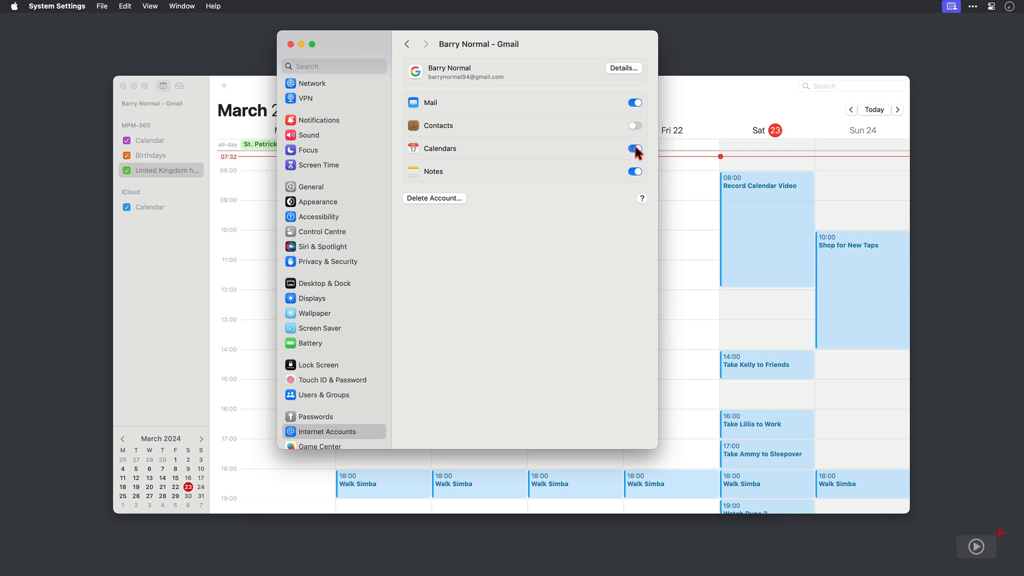
click(290, 45)
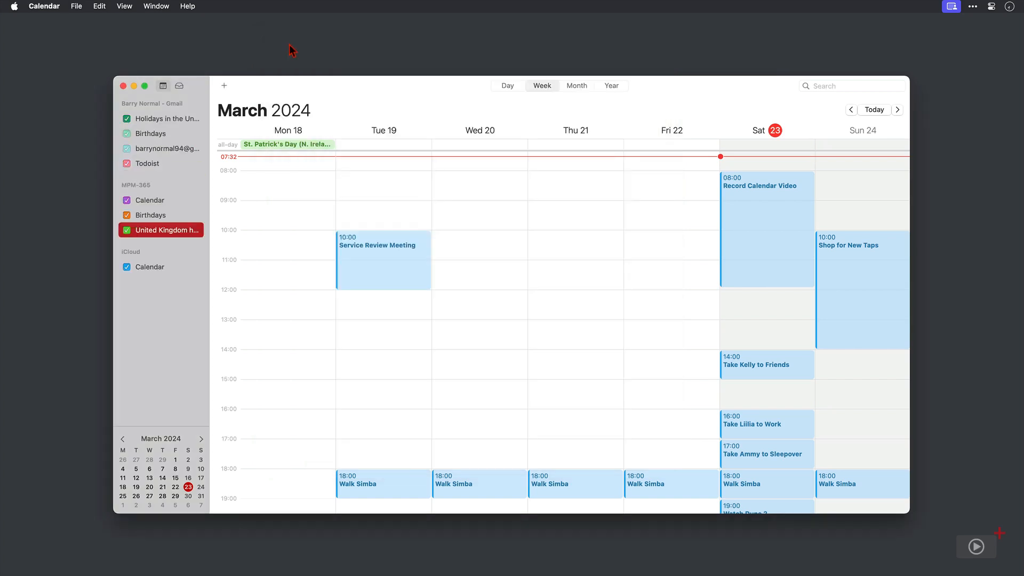